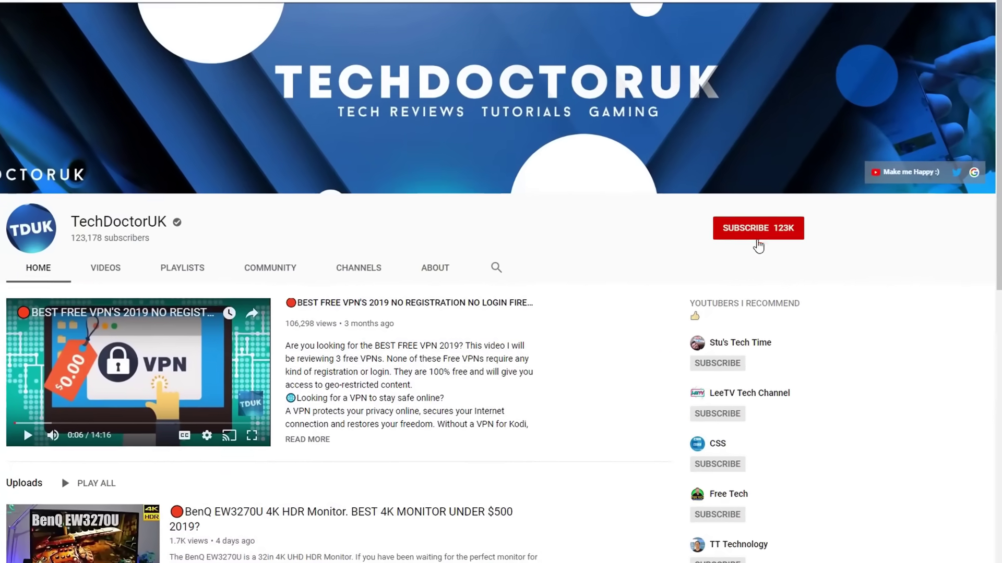
Step: Subscribe to TechDoctorUK and set the bell to All notifications
click(757, 237)
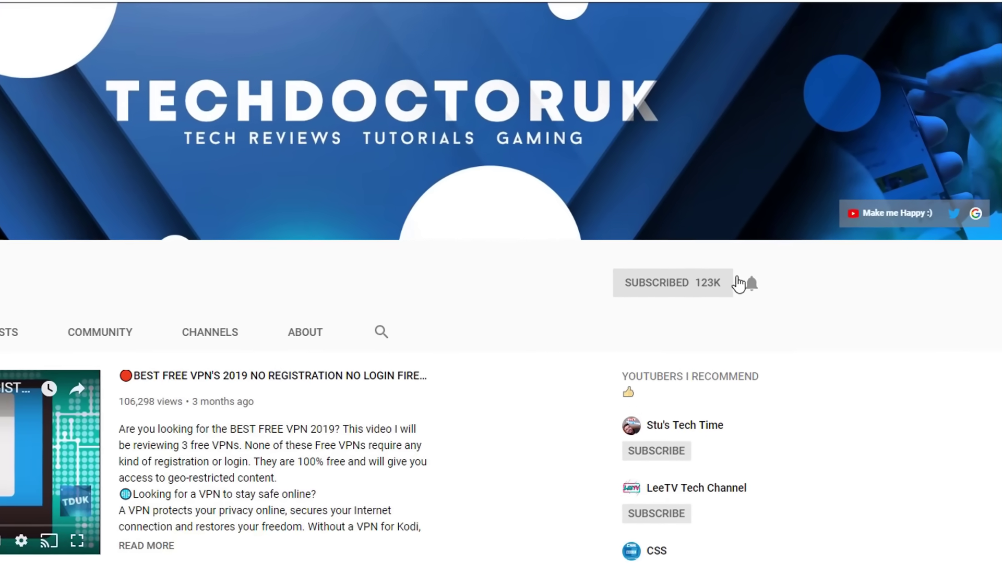
click(749, 285)
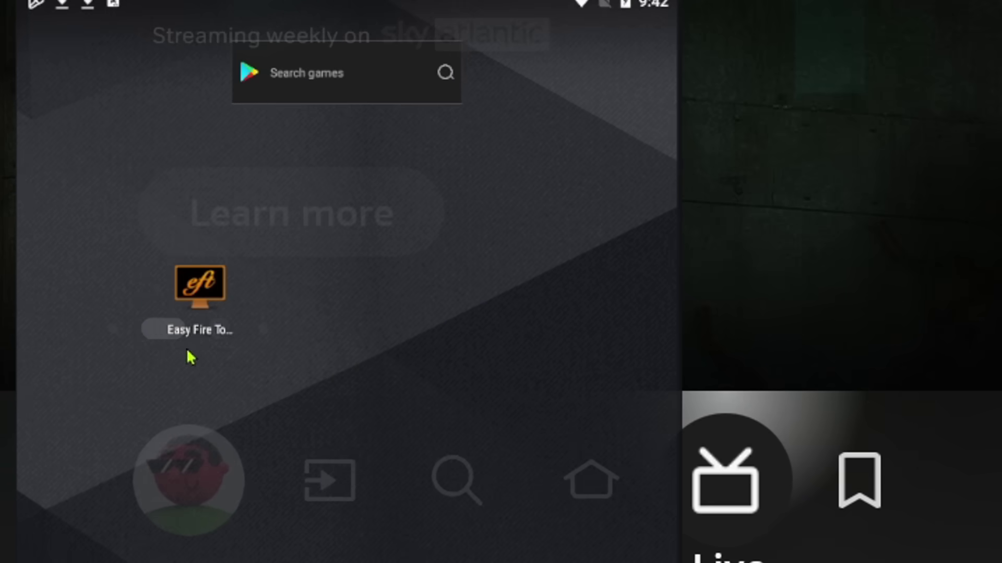
Step: Launch Easy Fire Tools from the phone's home screen
click(208, 324)
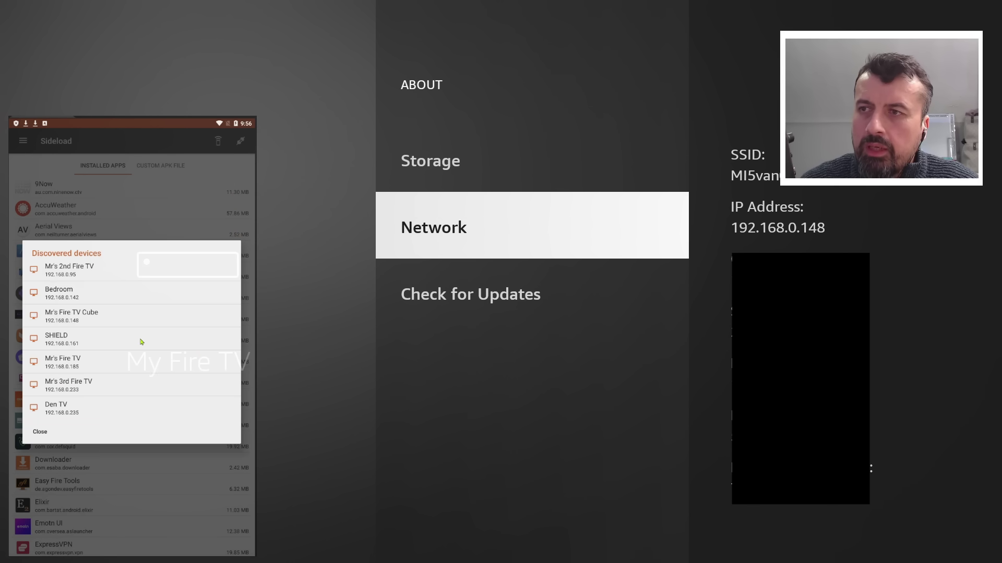
Step: Connect to the Fire TV Cube, approving debugging on the TV with Always allow
click(80, 321)
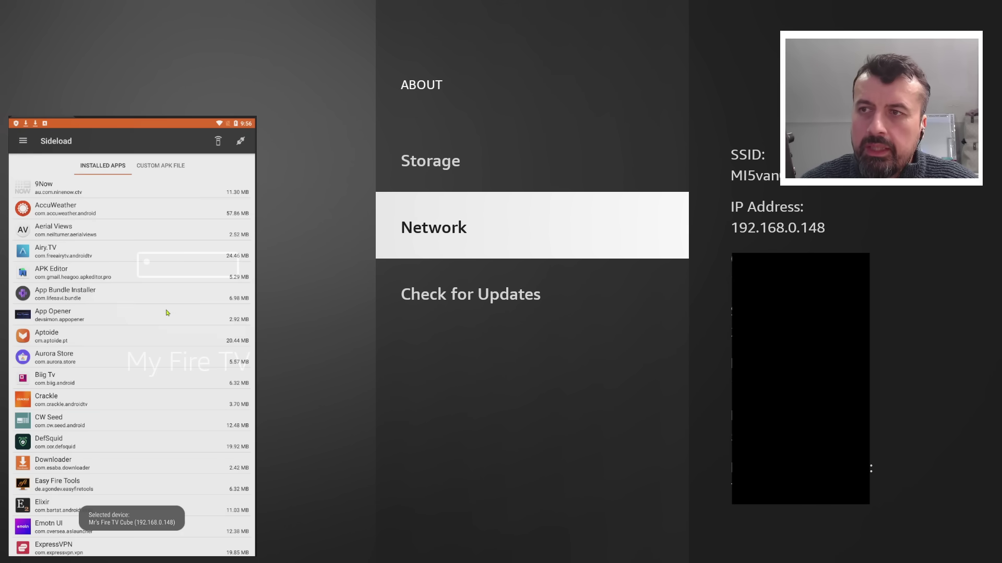
click(241, 142)
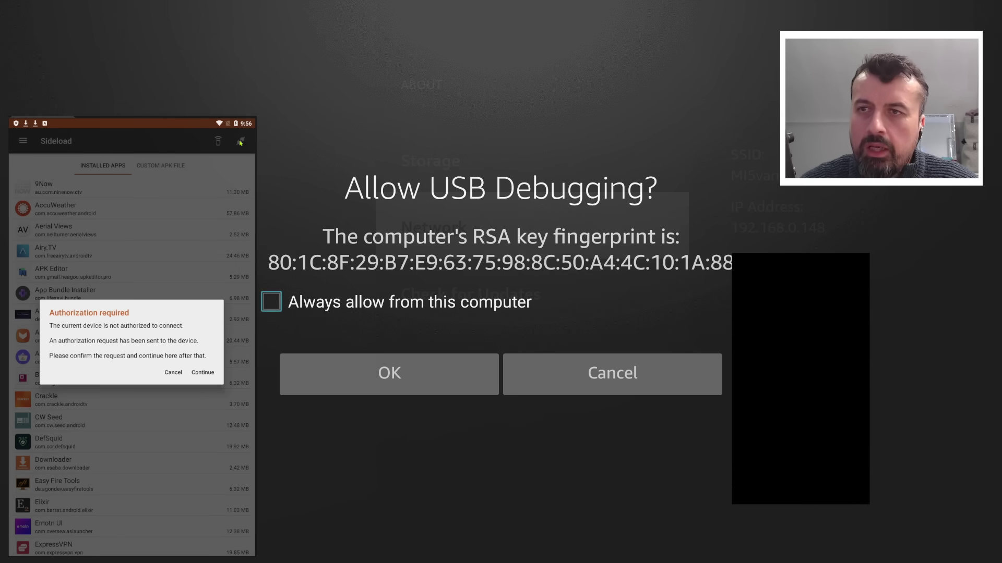
key(Return)
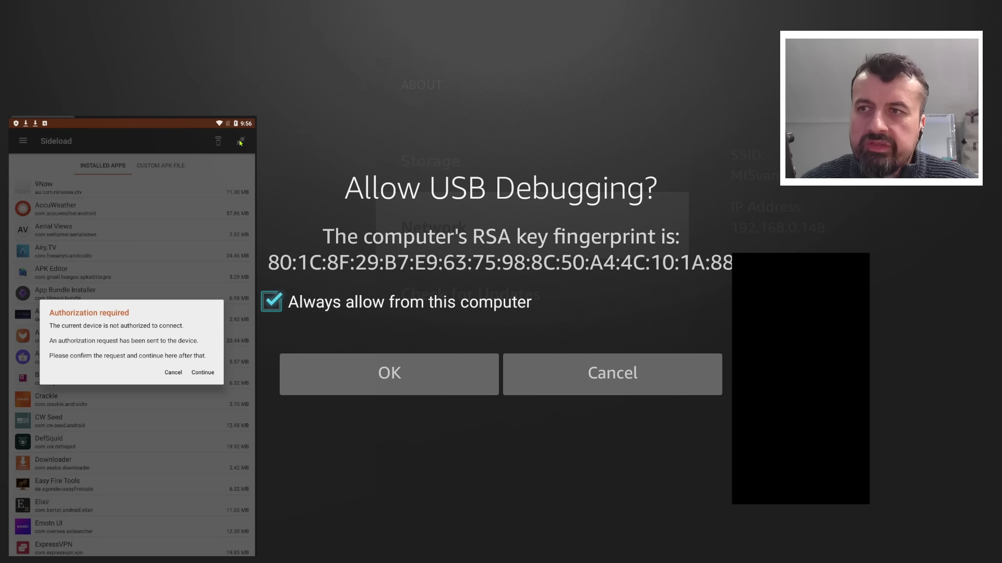
key(Down)
key(Return)
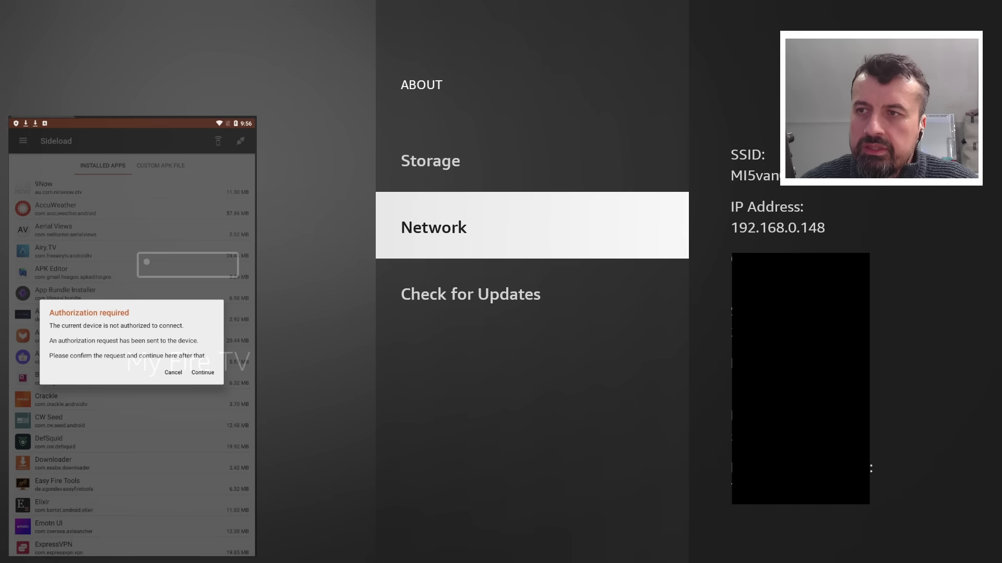
click(202, 372)
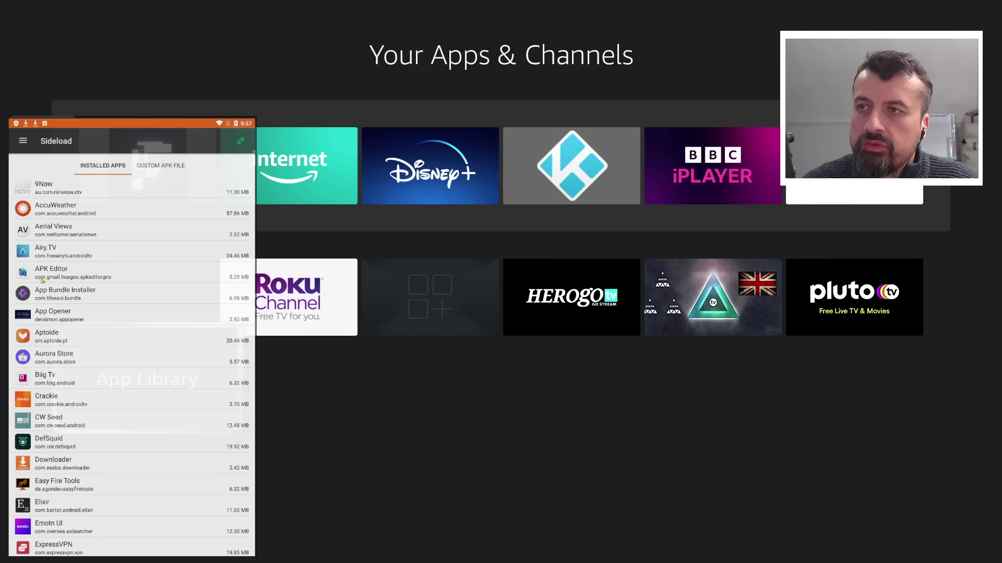
Step: Sideload Aerial Views from the phone's Installed Apps list onto the Fire TV
click(74, 235)
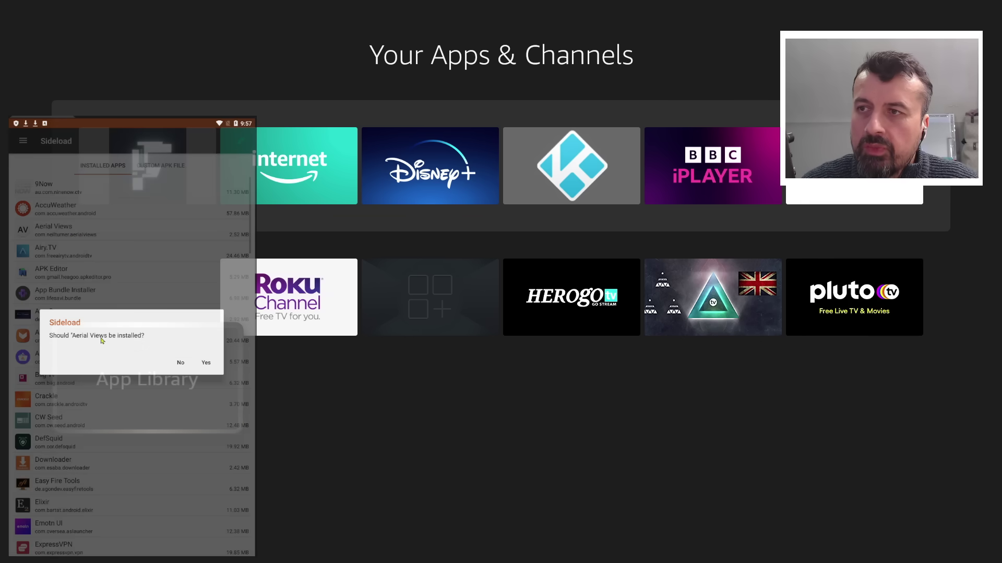
click(205, 363)
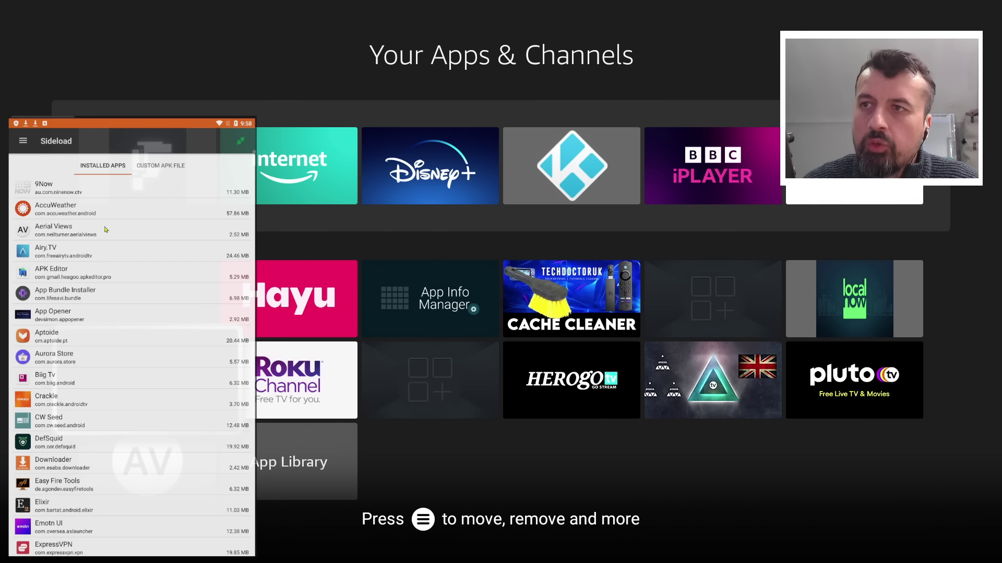
click(149, 170)
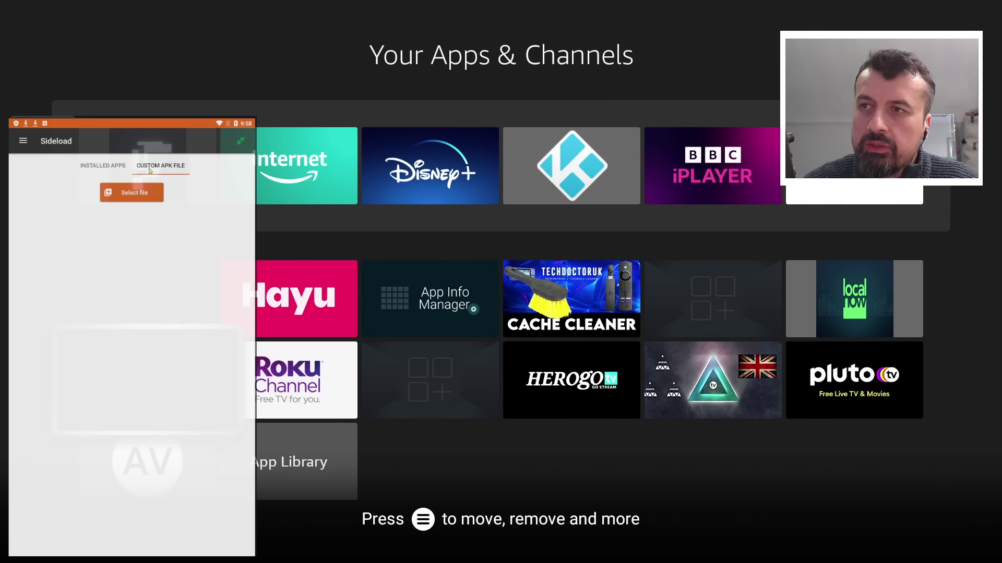
click(135, 194)
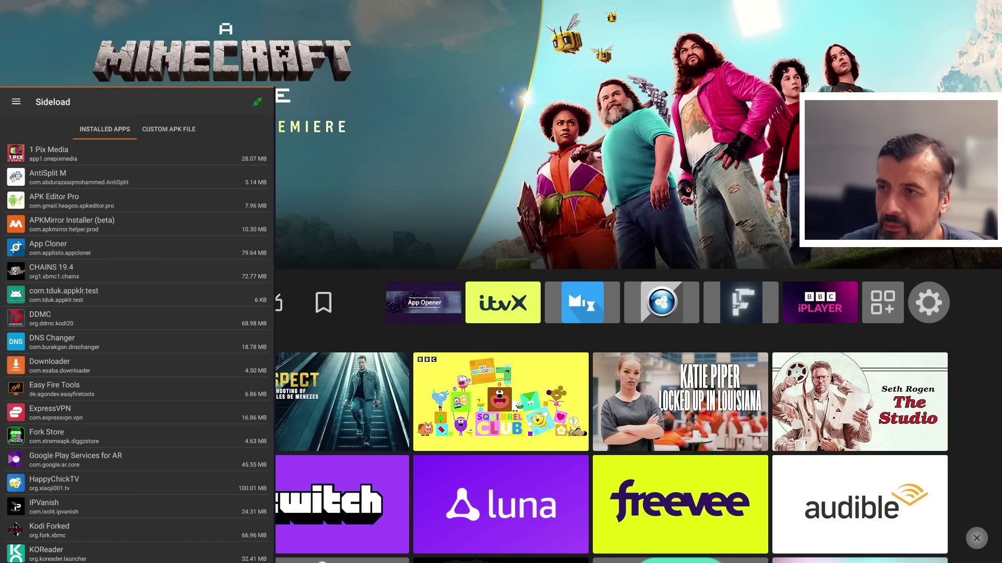
Step: Close all running Fire TV applications using Task Manager's close-all option
key(Left)
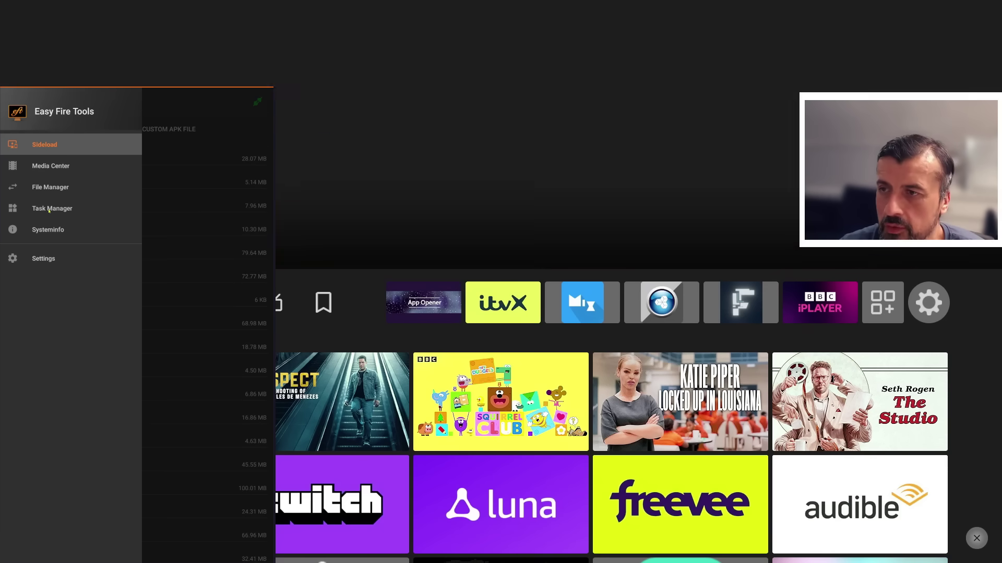
click(56, 211)
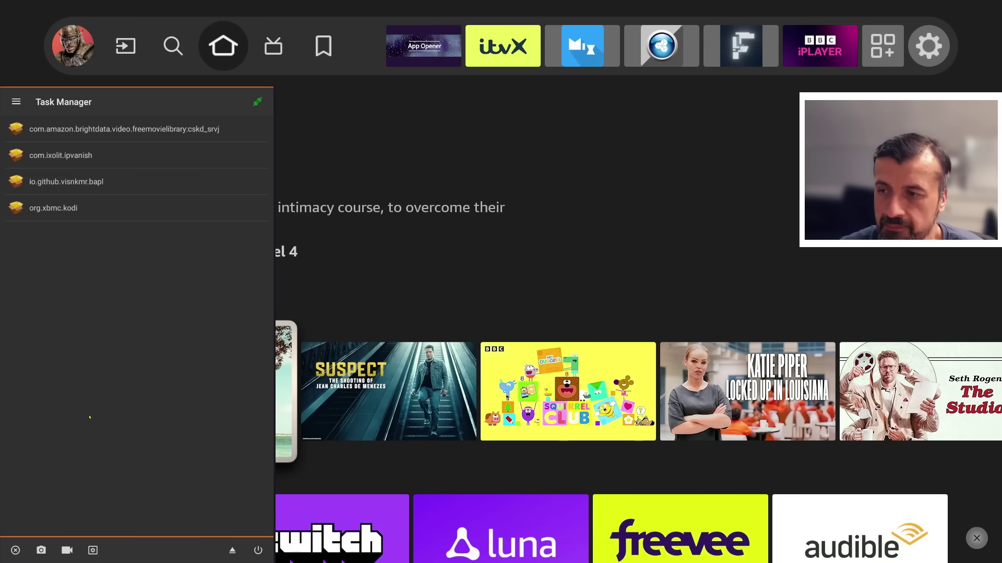
click(15, 550)
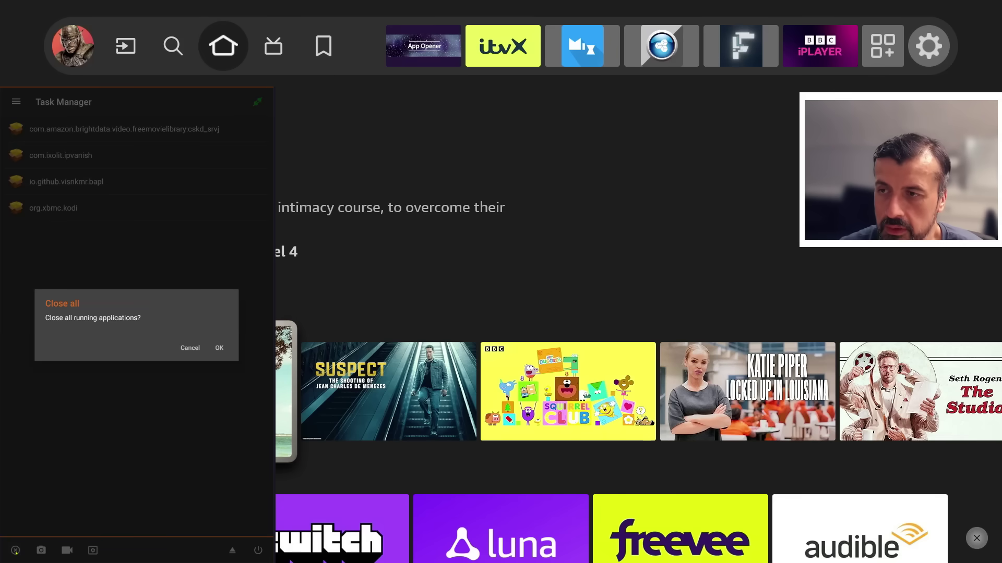
click(218, 348)
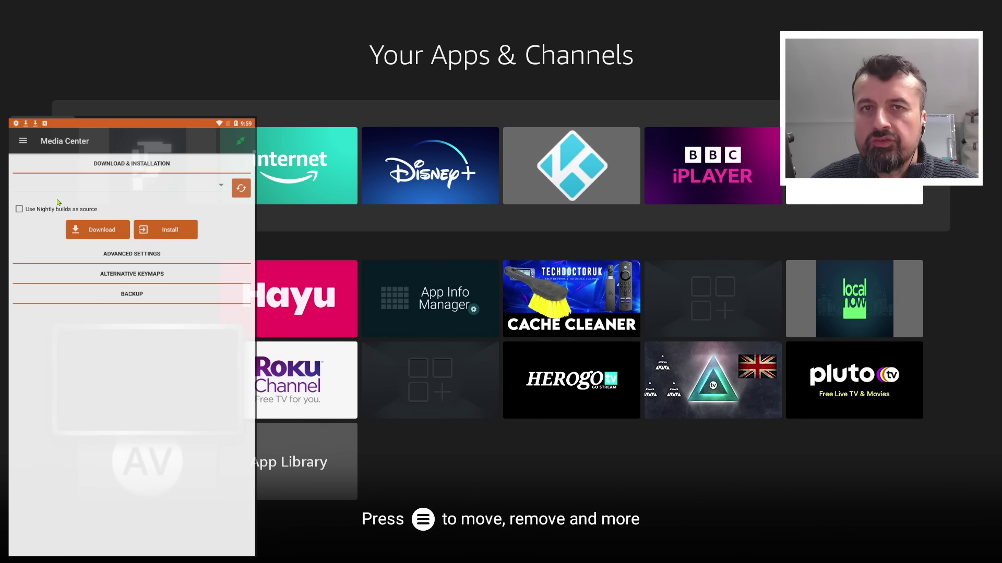
Step: Expand the Kodi version dropdown under Download & Installation in Media Center
click(222, 186)
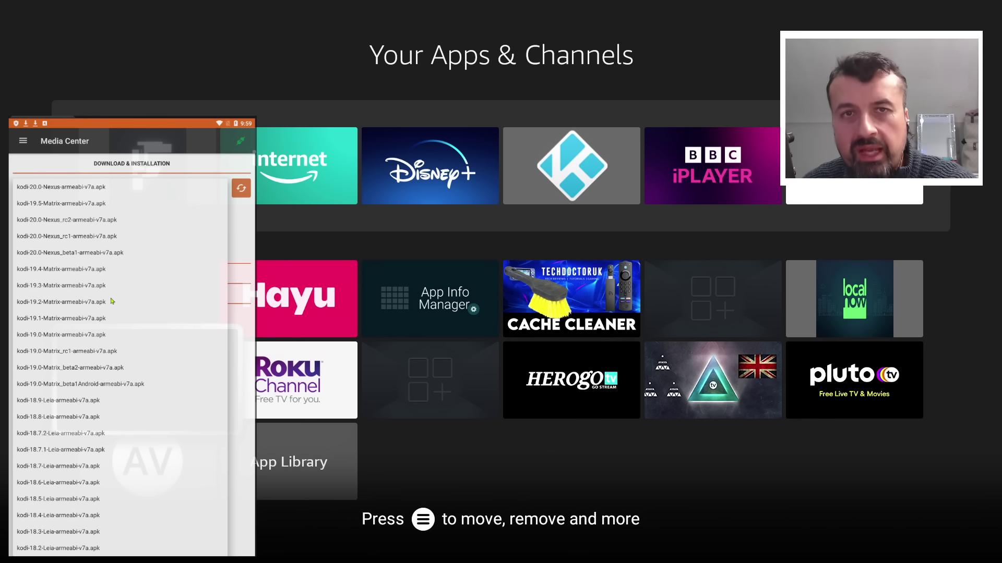
Step: Dismiss the Kodi builds list and expand Advanced Settings (Buffermode 0, Readfactor 1, 50 MiB cache)
click(184, 160)
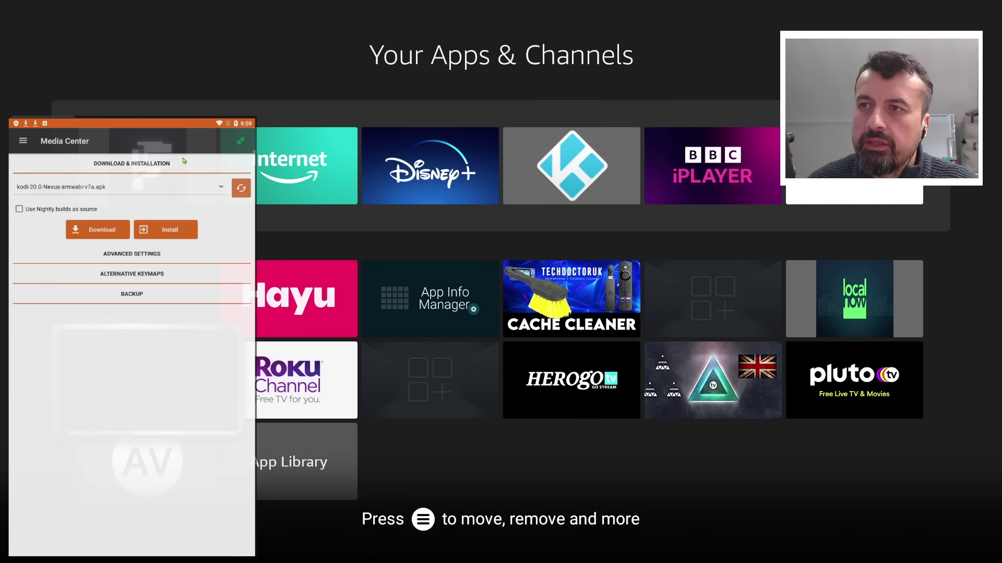
click(117, 255)
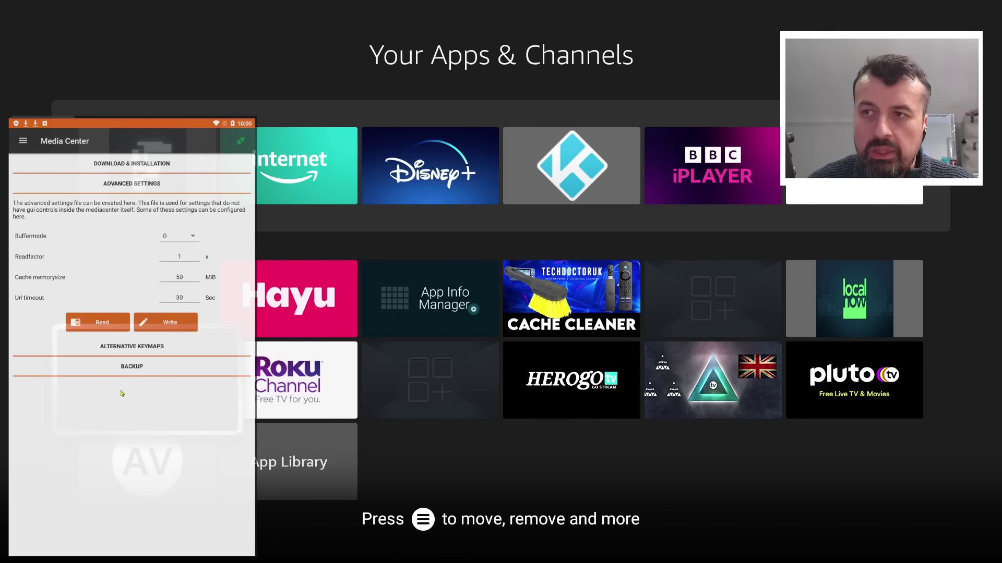
Step: Open Media Center's Backup section, start a Kodi backup, then cancel the name prompt
click(135, 373)
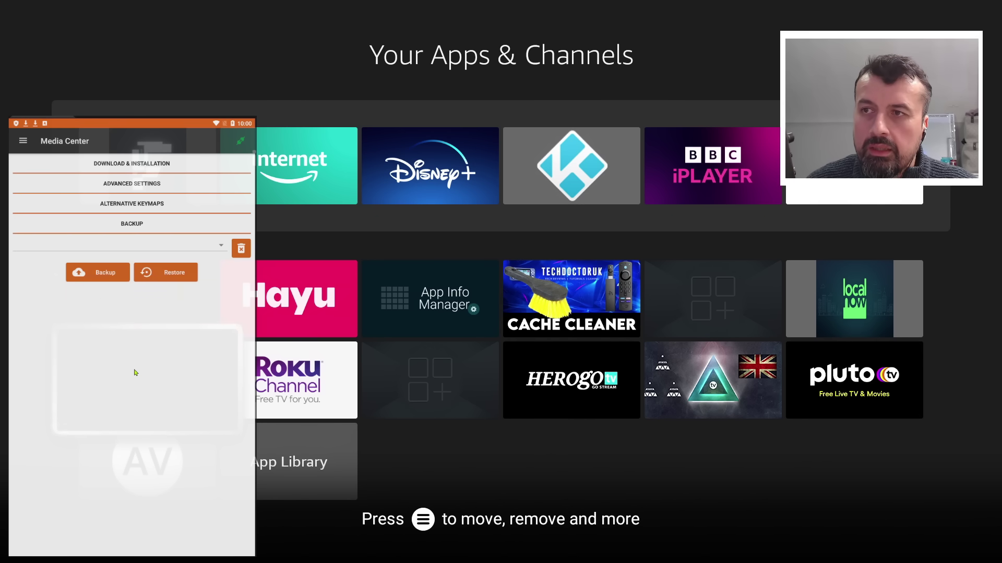
click(101, 280)
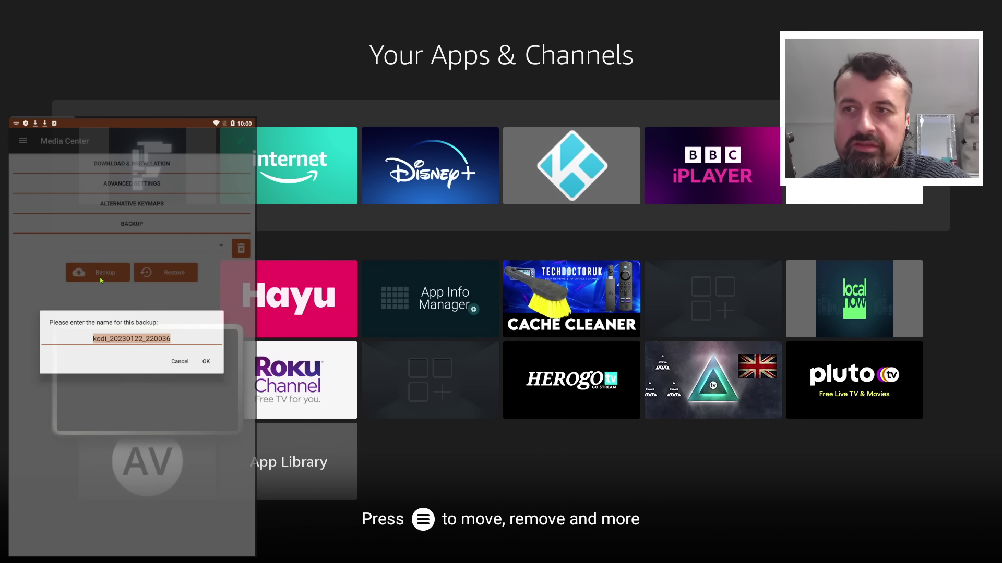
click(179, 362)
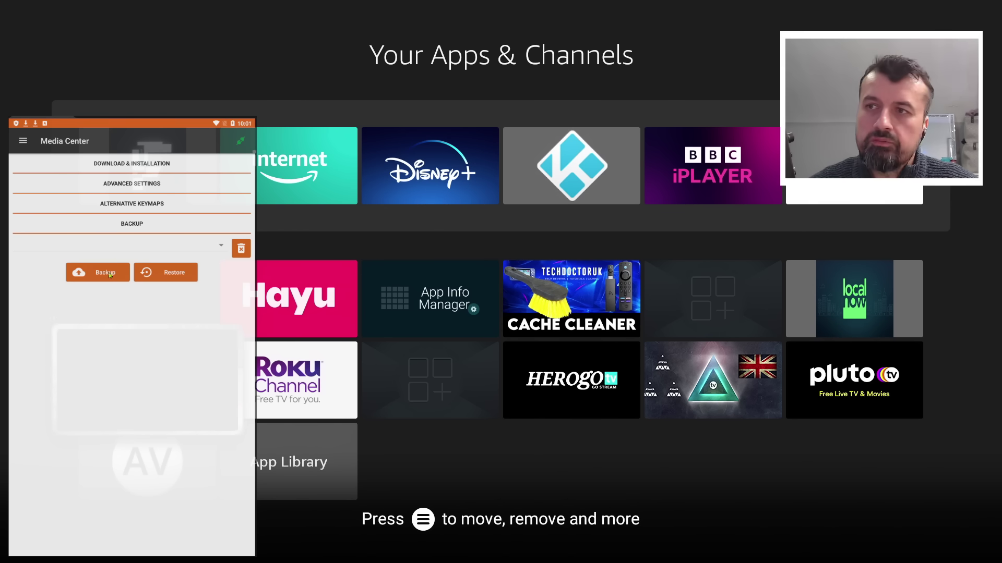
Step: Browse File Manager up to main storage, then request a Fire TV screenshot
click(23, 140)
click(52, 221)
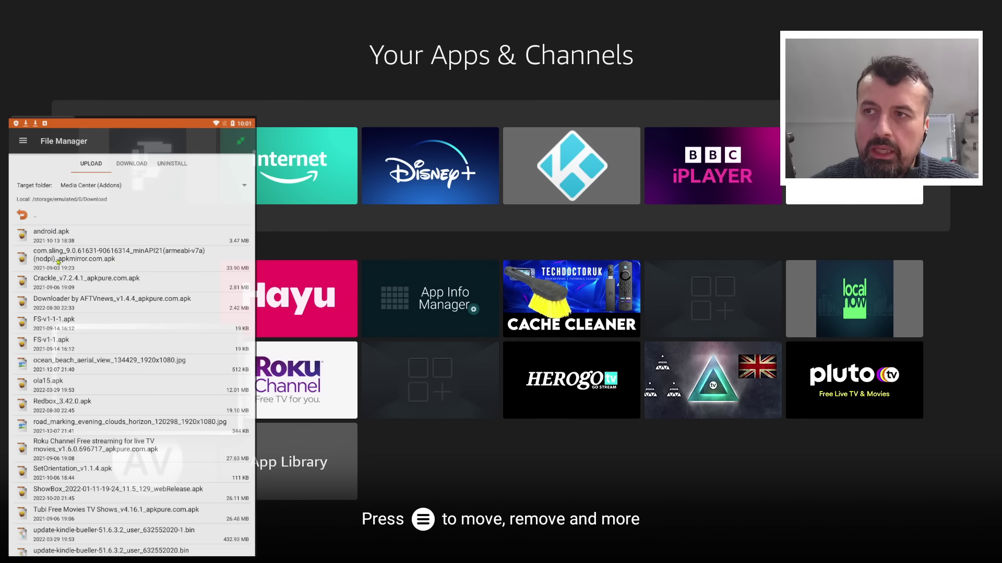
click(26, 218)
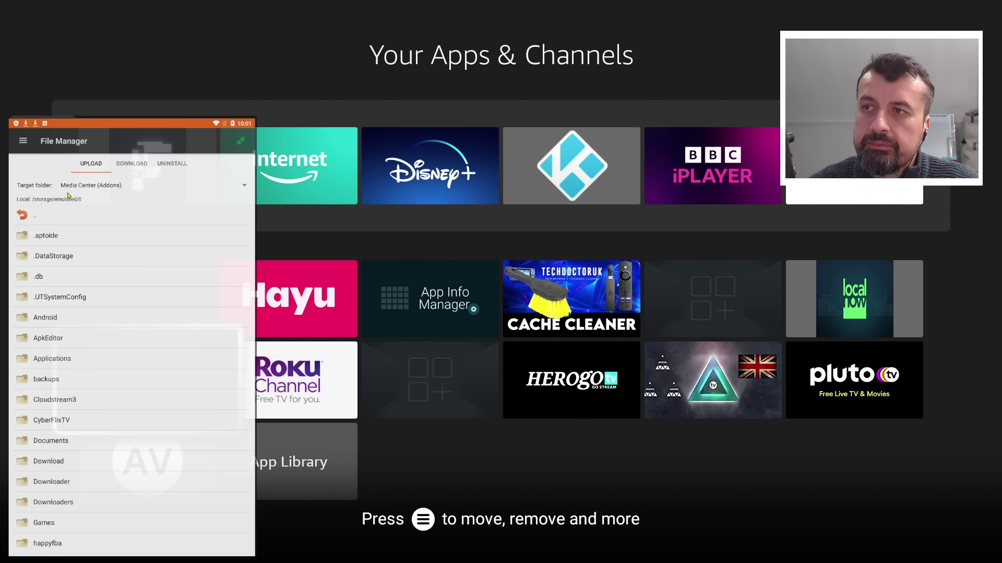
click(46, 546)
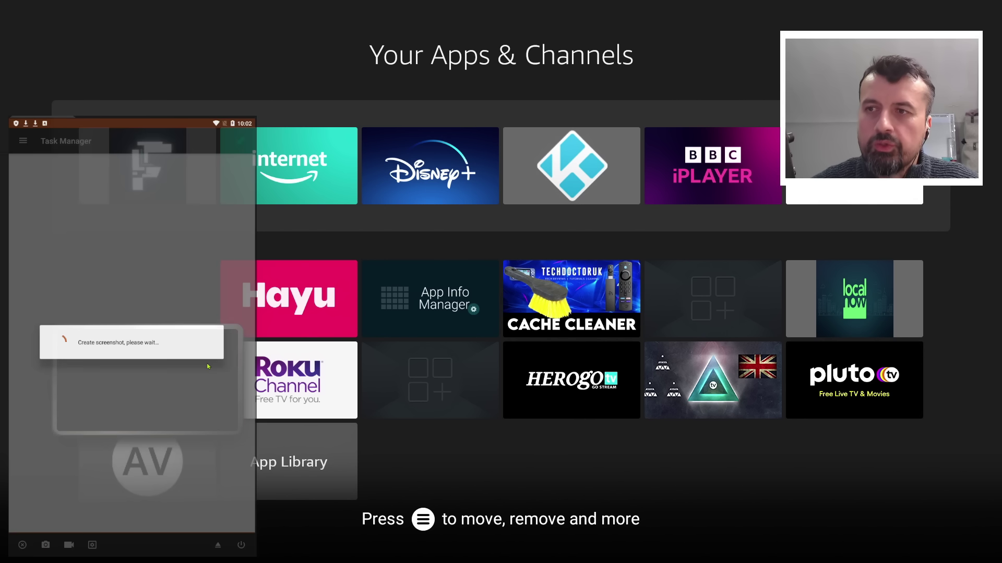
Step: Confirm the screenshot and view the saved jpg in File Manager's Pictures/EasyFireTools folder
click(207, 365)
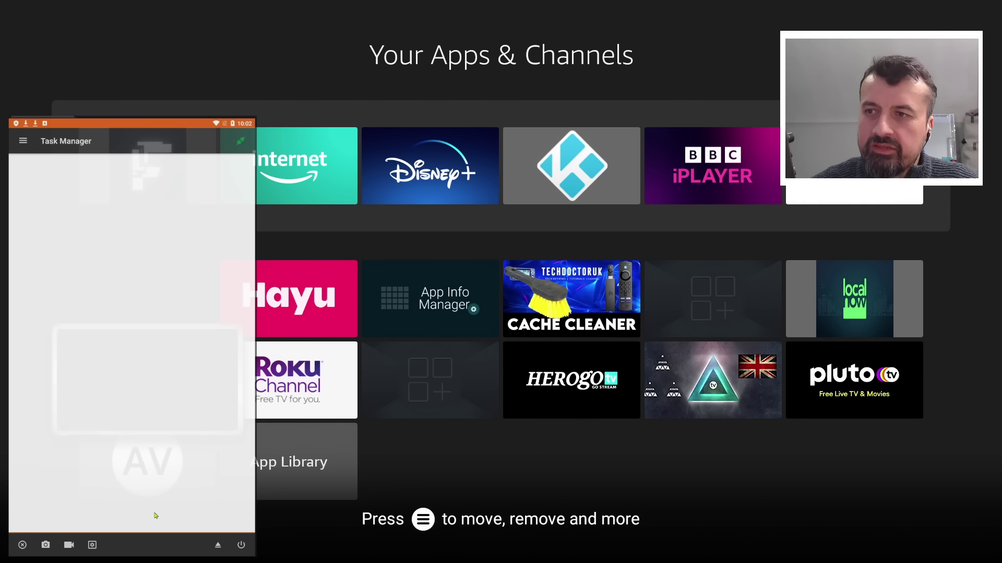
click(24, 142)
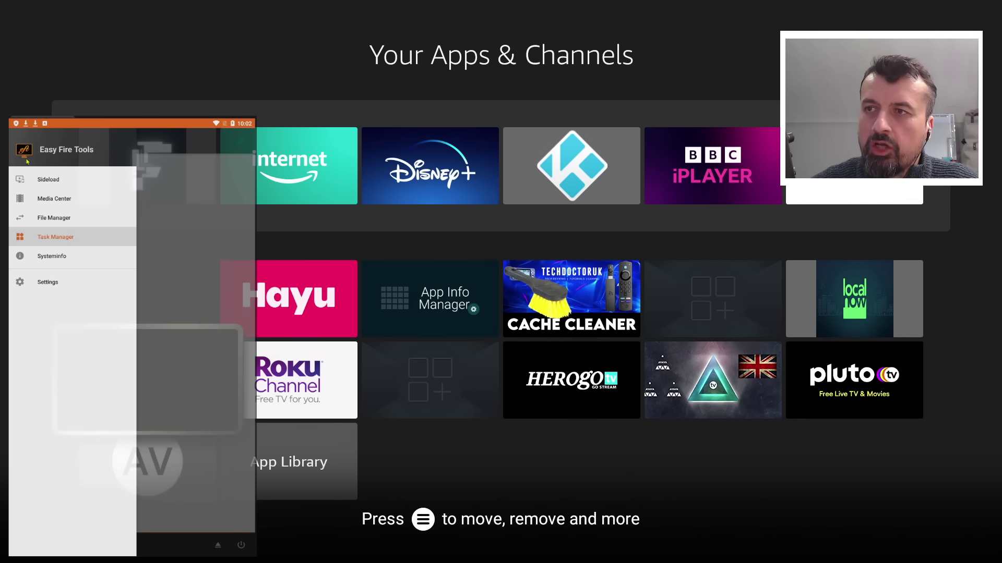
click(55, 218)
click(78, 256)
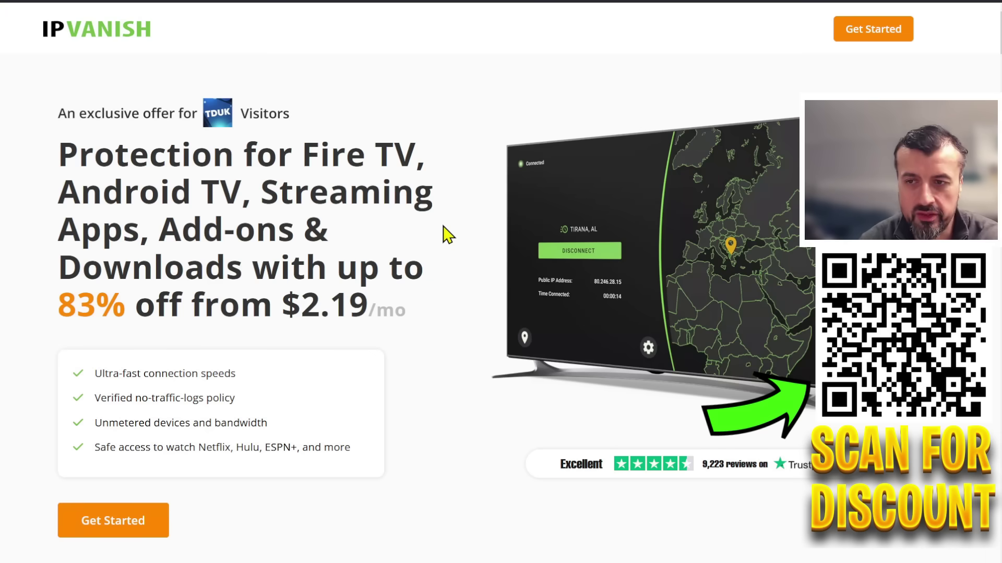
Step: Highlight the 'Ultra-fast connection speeds' and 'Verified no-traffic-logs policy' feature lines
drag(95, 374, 290, 381)
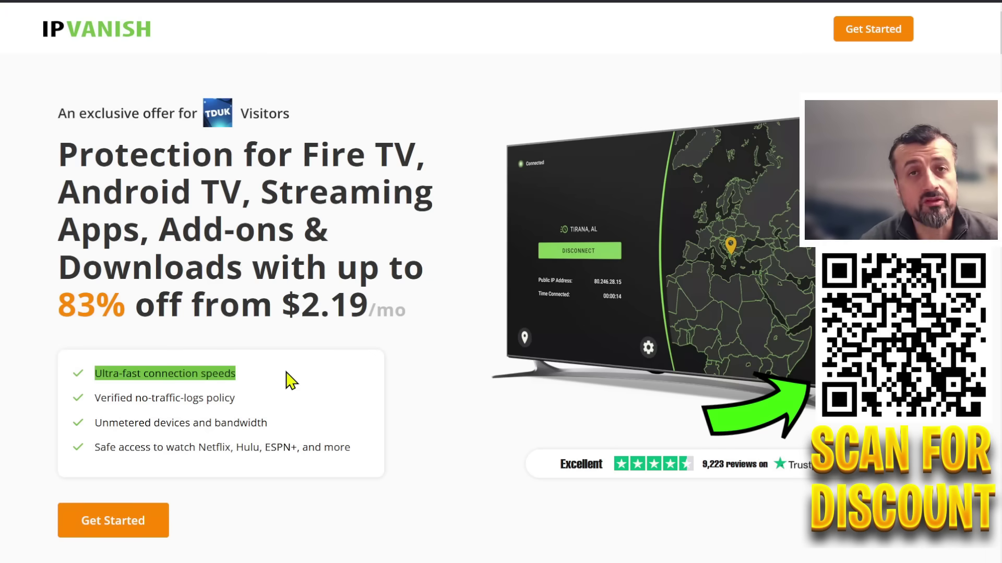
click(161, 399)
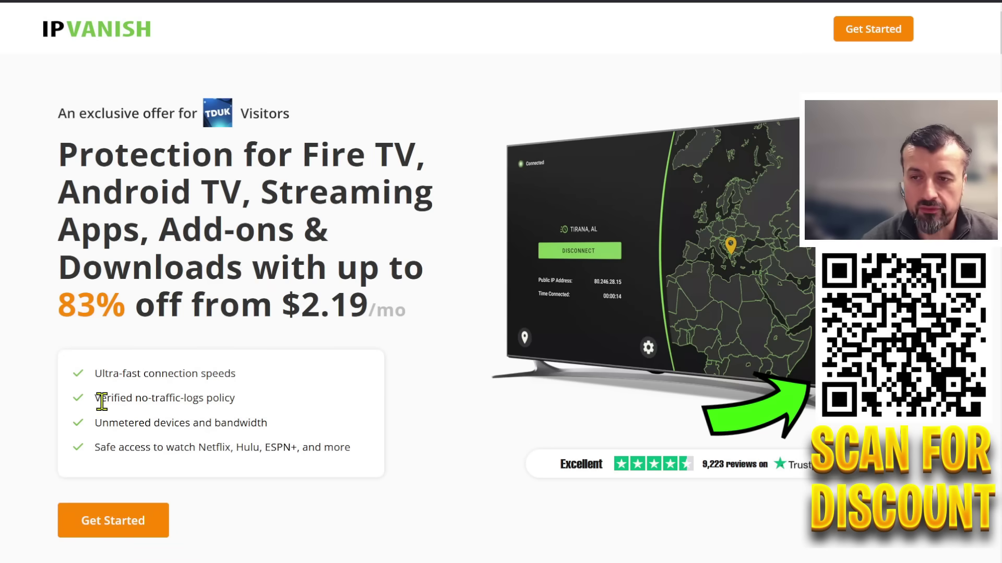
drag(98, 399, 251, 411)
click(250, 409)
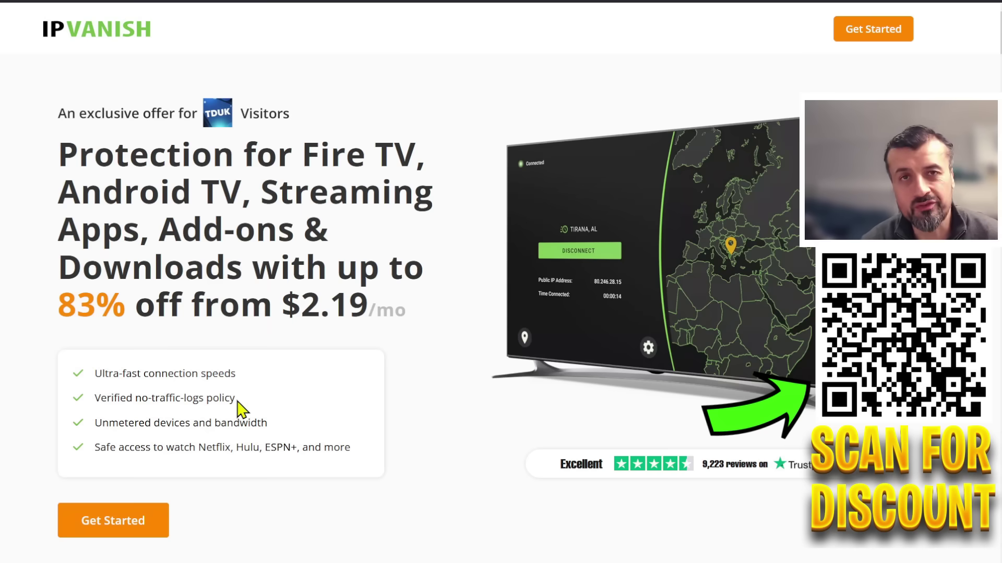
Step: Highlight the $2.19 headline price and scroll down to the Monthly, 2-Year and Yearly plans
drag(283, 313, 396, 309)
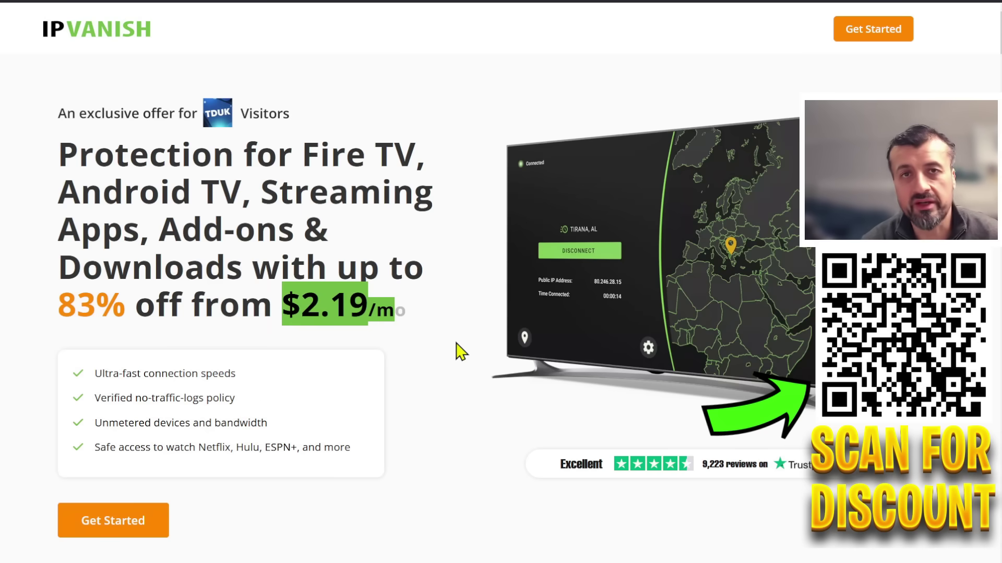
scroll(459, 352, down, 7)
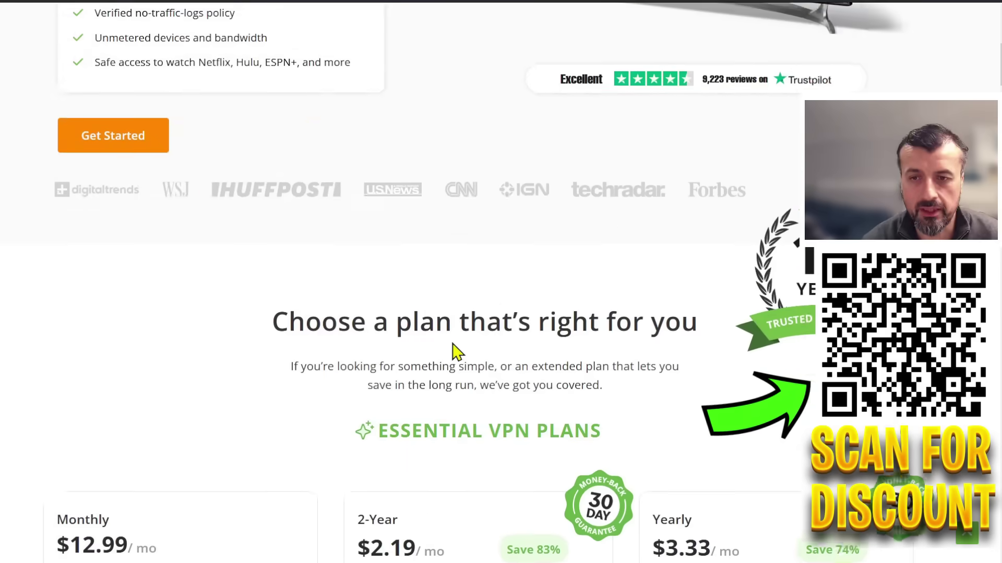
scroll(453, 352, down, 3)
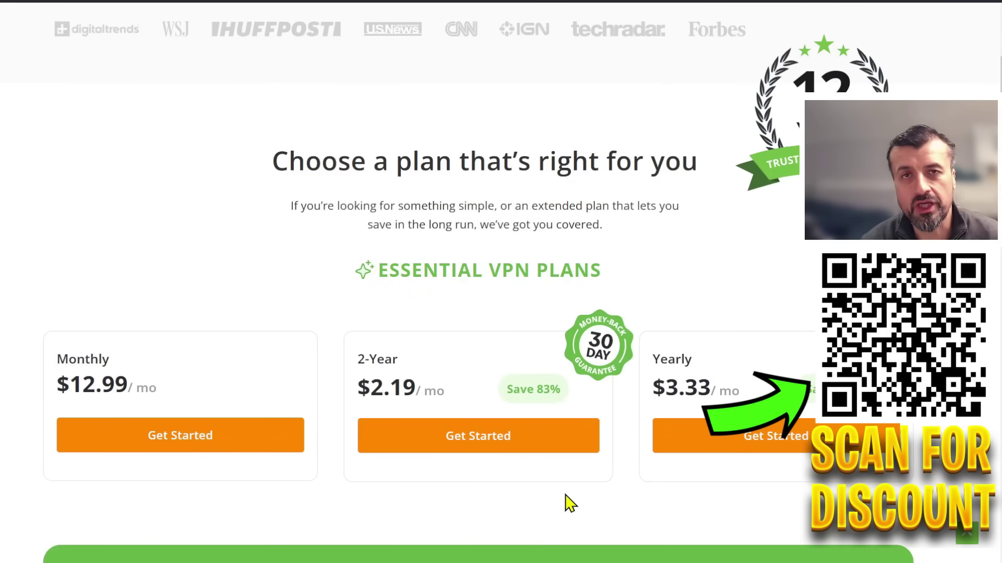